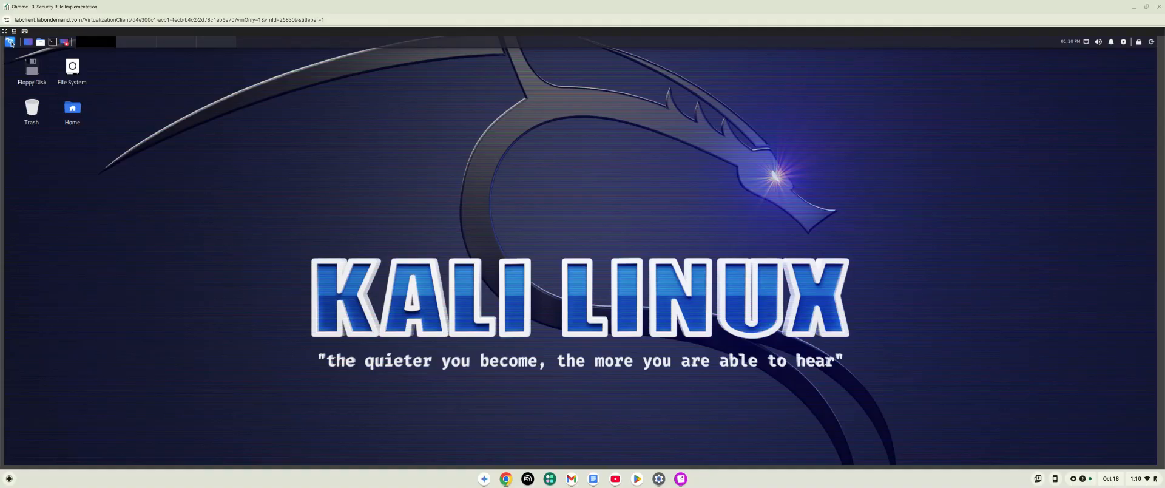
# - Launch the Firefox ESR browser on the Kali desktop
pyautogui.click(11, 42)
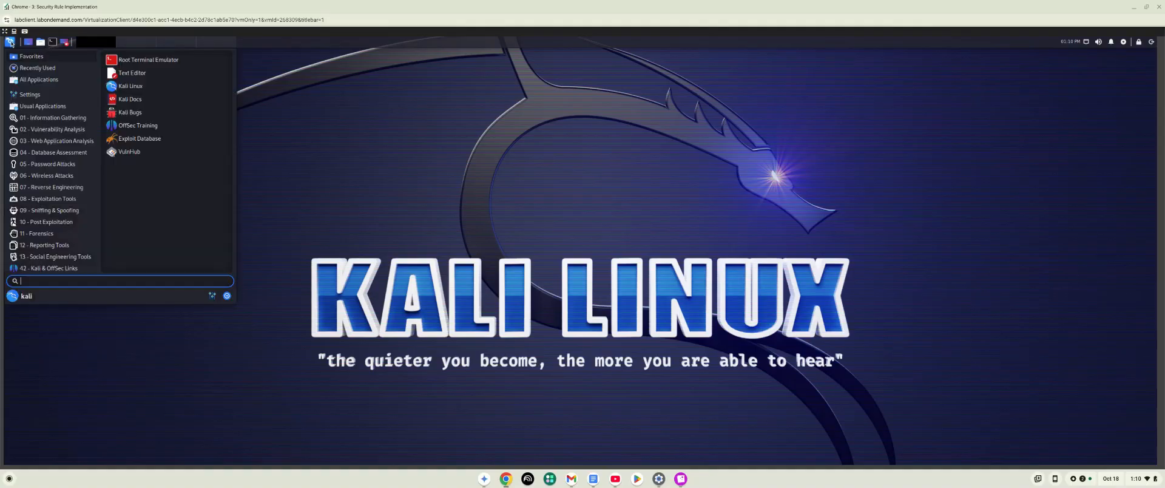
pyautogui.click(58, 70)
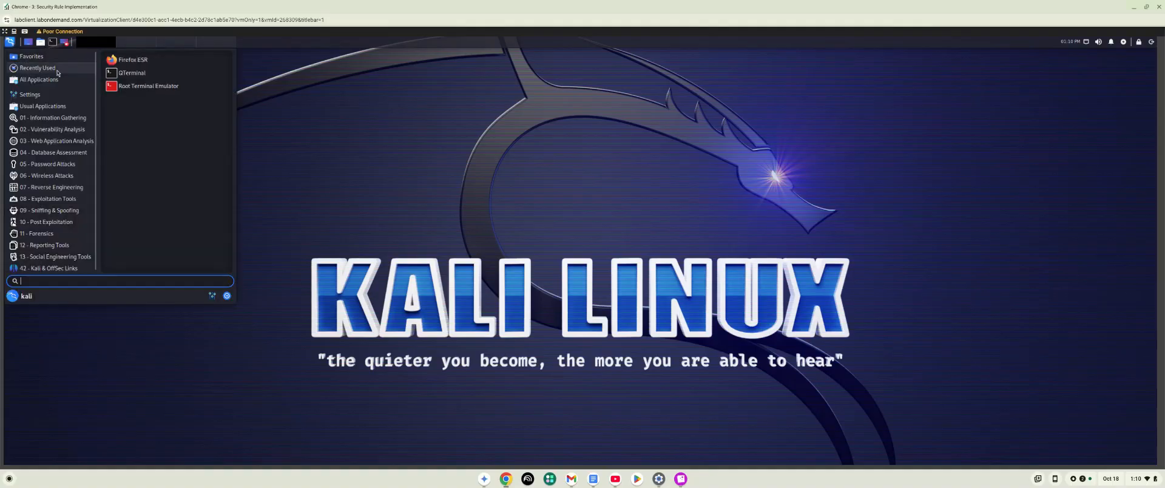
pyautogui.click(119, 61)
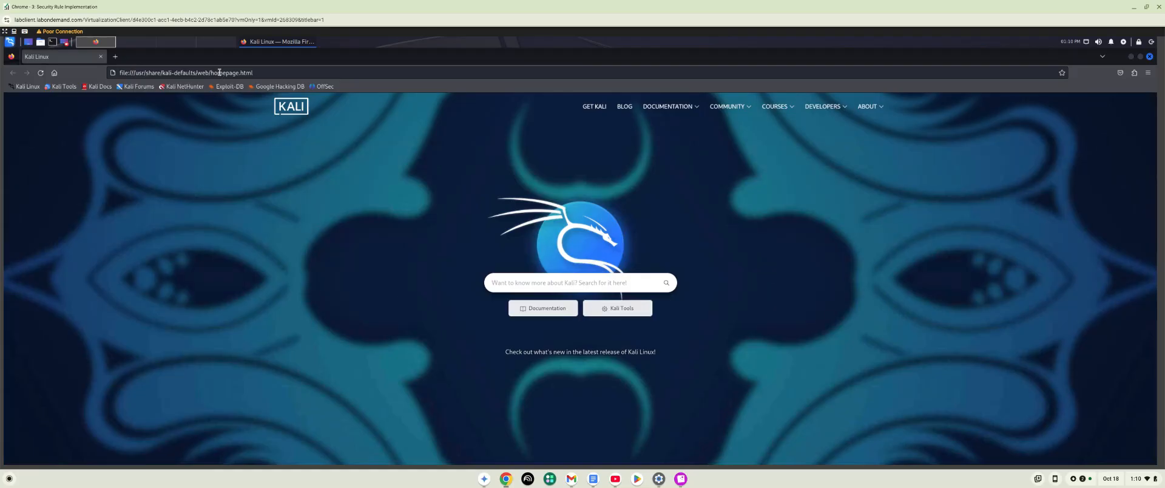
pyautogui.click(219, 72)
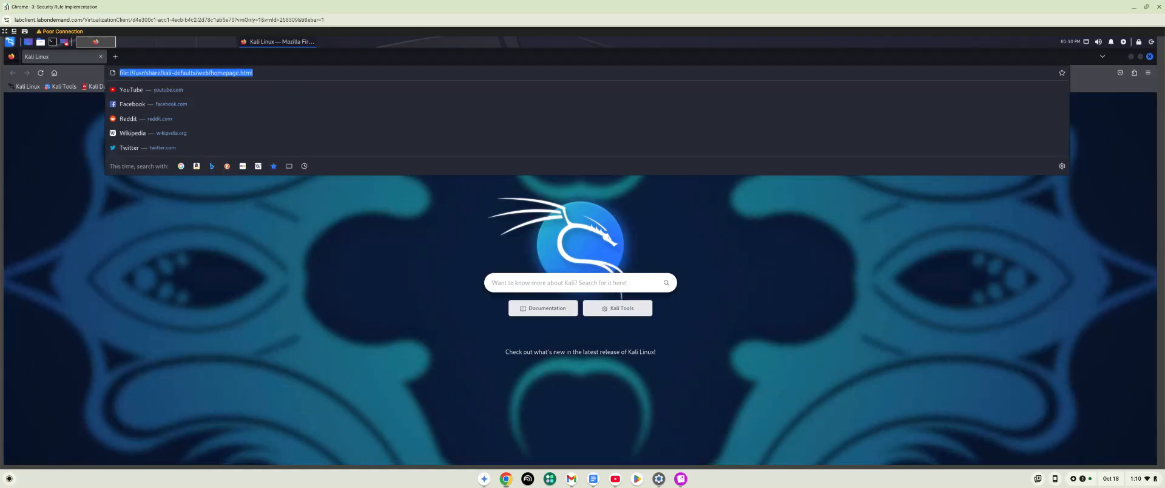
pyautogui.write('http')
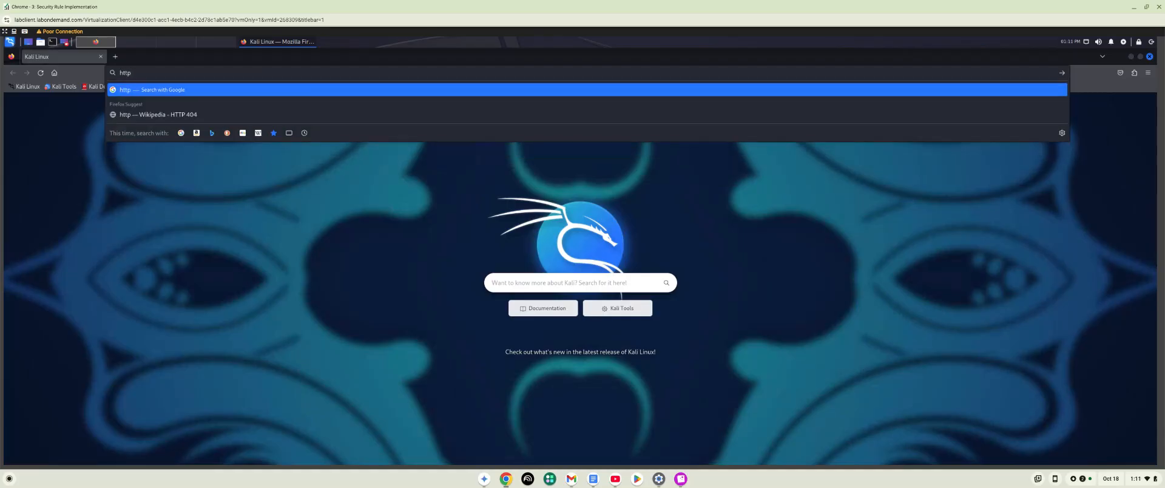
pyautogui.write('s')
pyautogui.write(':')
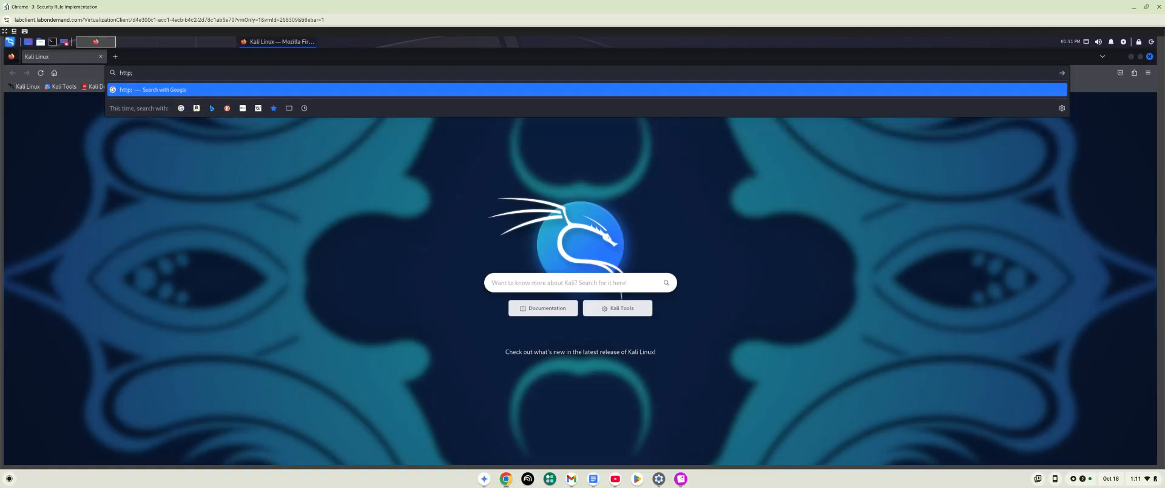
pyautogui.write('//192.168.1.')
pyautogui.write('8:8000')
pyautogui.press('Return')
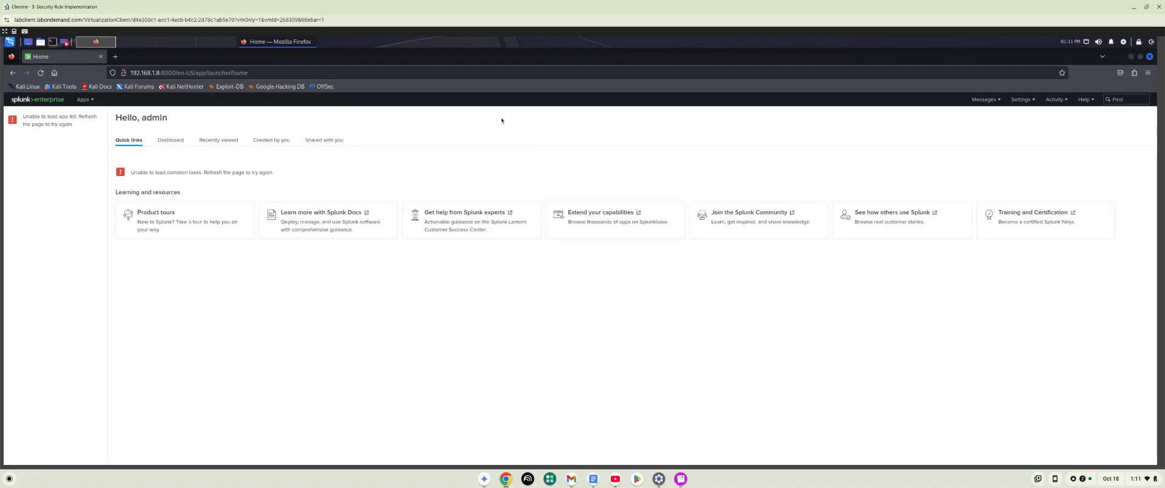
# - Open the Search & Reporting app and set the search time range to All time
pyautogui.click(86, 102)
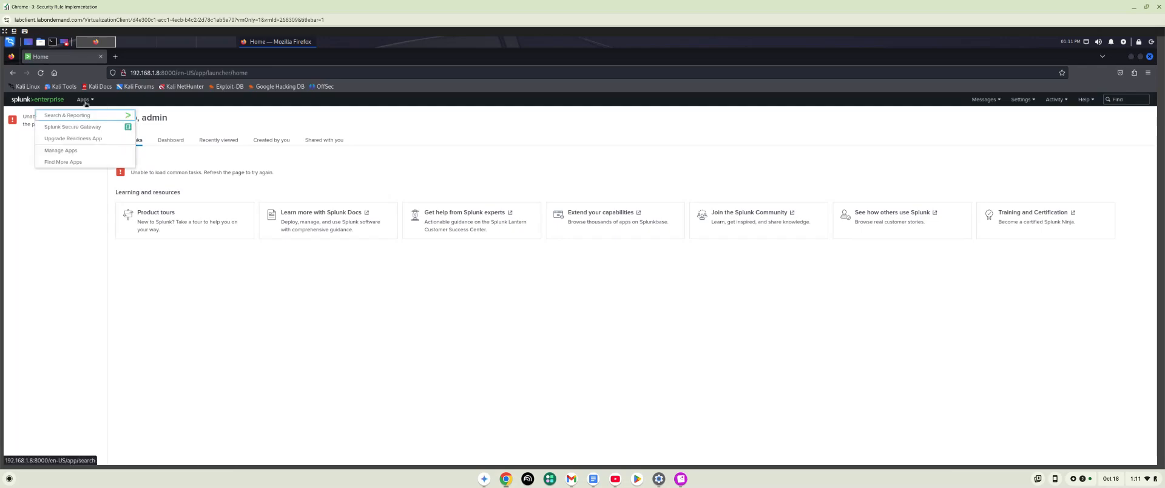
pyautogui.click(73, 116)
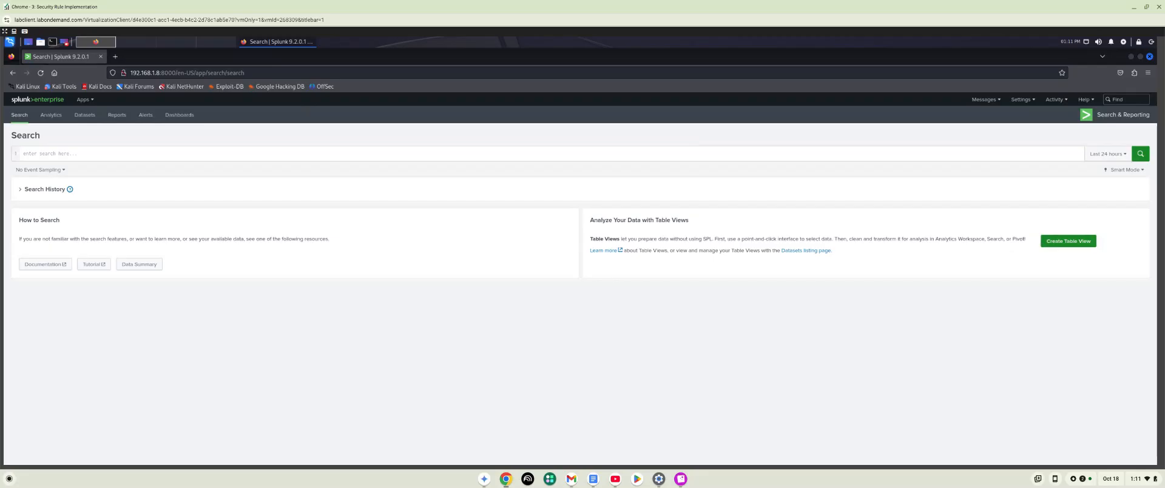
pyautogui.click(1127, 158)
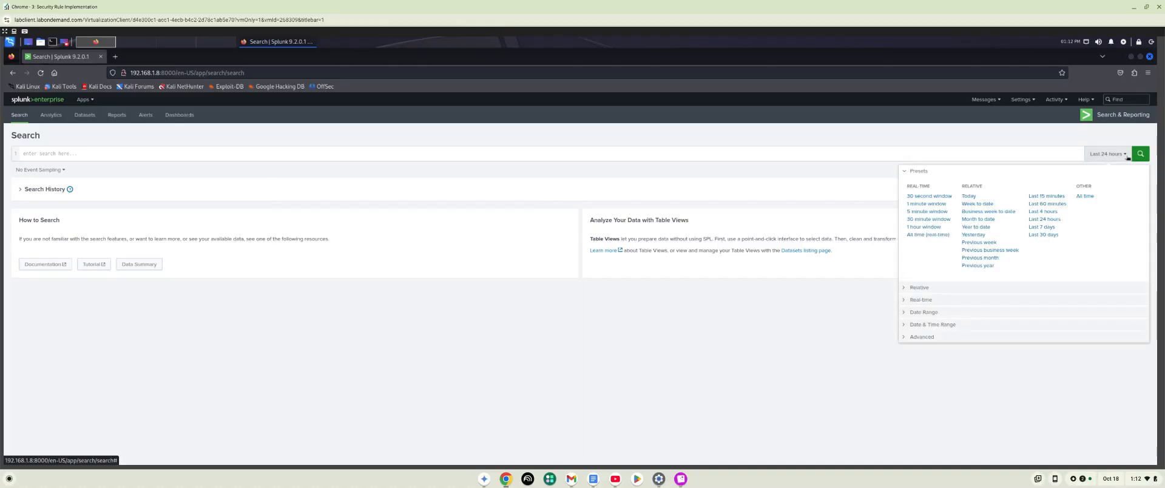
pyautogui.click(1086, 197)
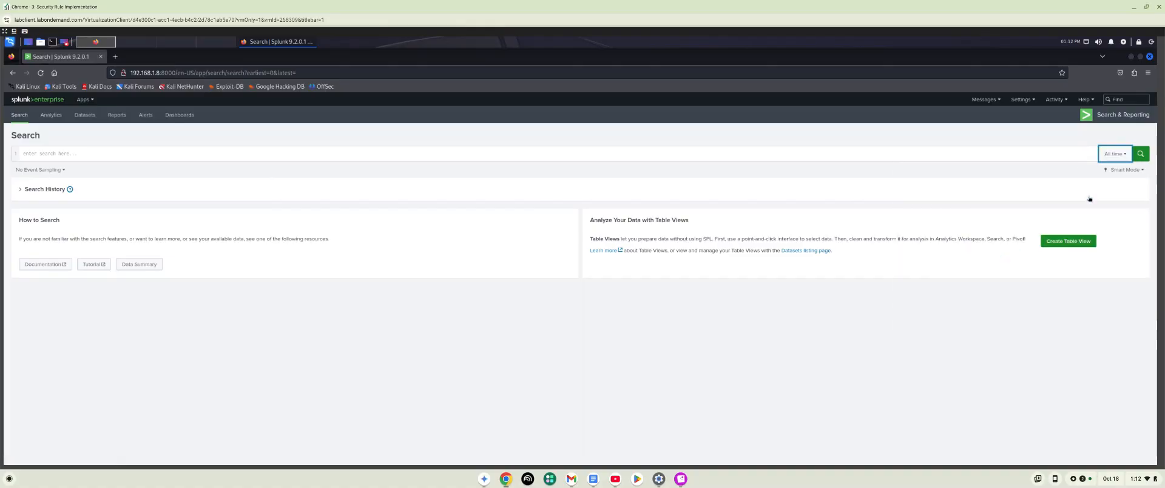
# - Run a search for source="wineventlog:security"
pyautogui.click(1070, 154)
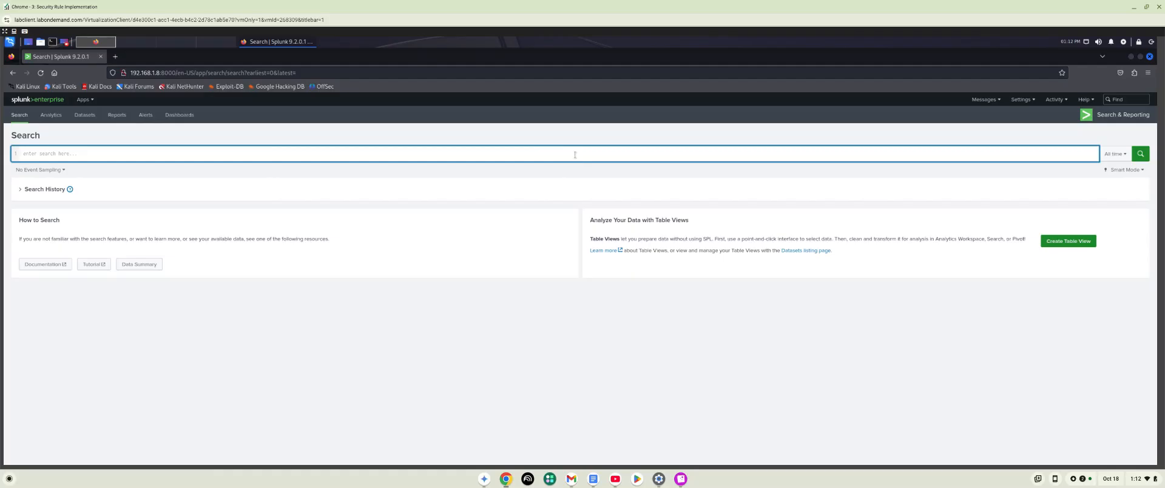
pyautogui.write('sour')
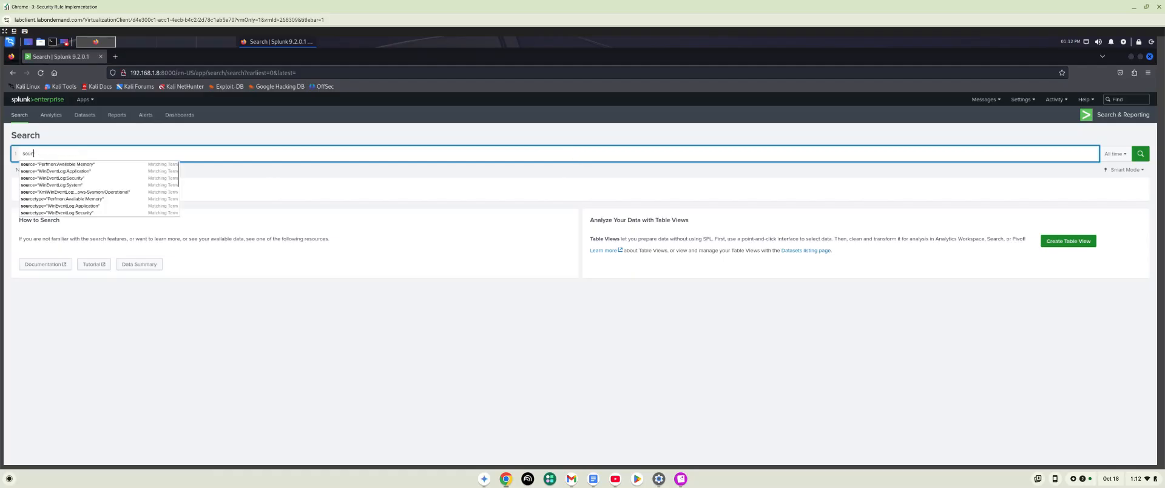
pyautogui.write('ce=')
pyautogui.write('"WinEv')
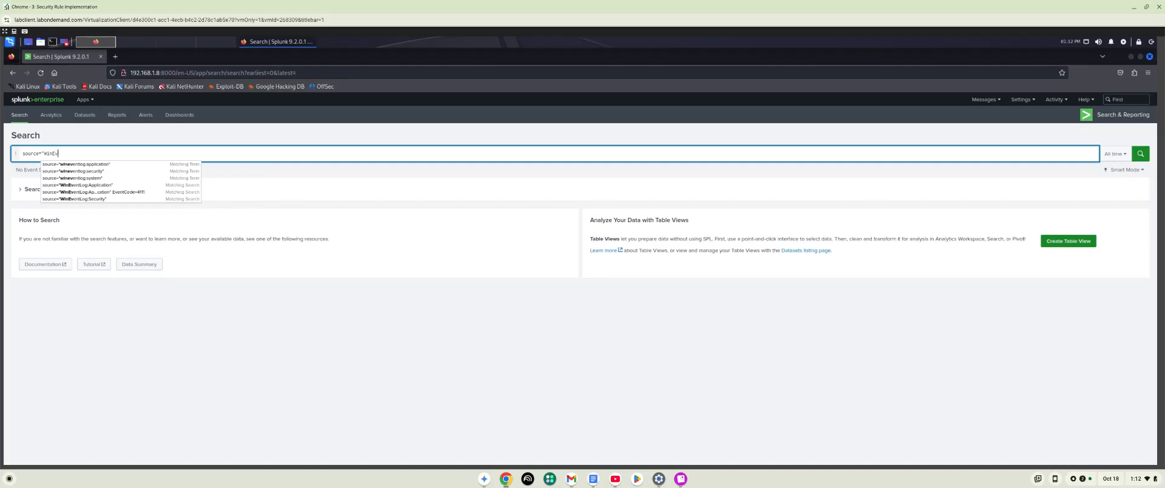
pyautogui.write('ent')
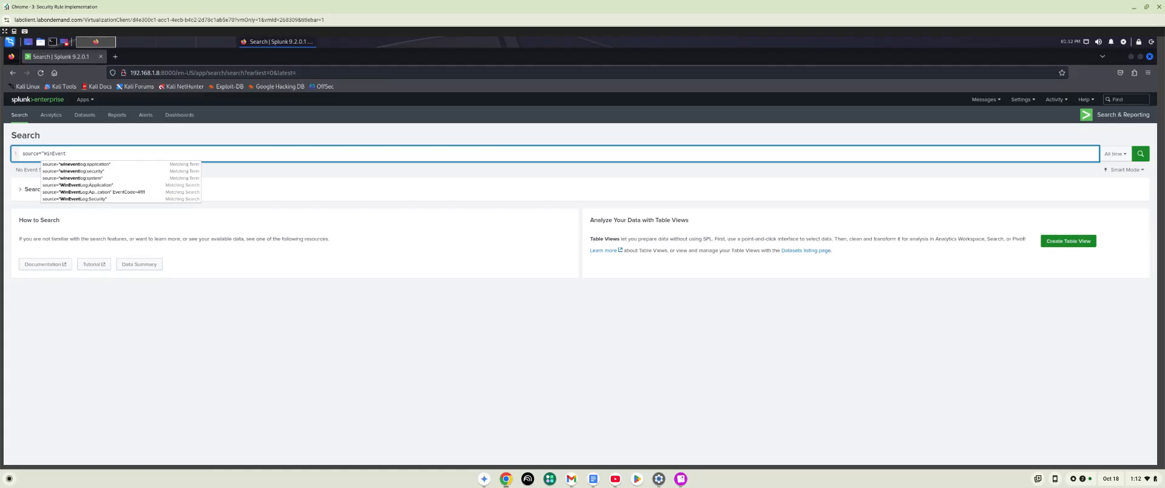
pyautogui.click(105, 172)
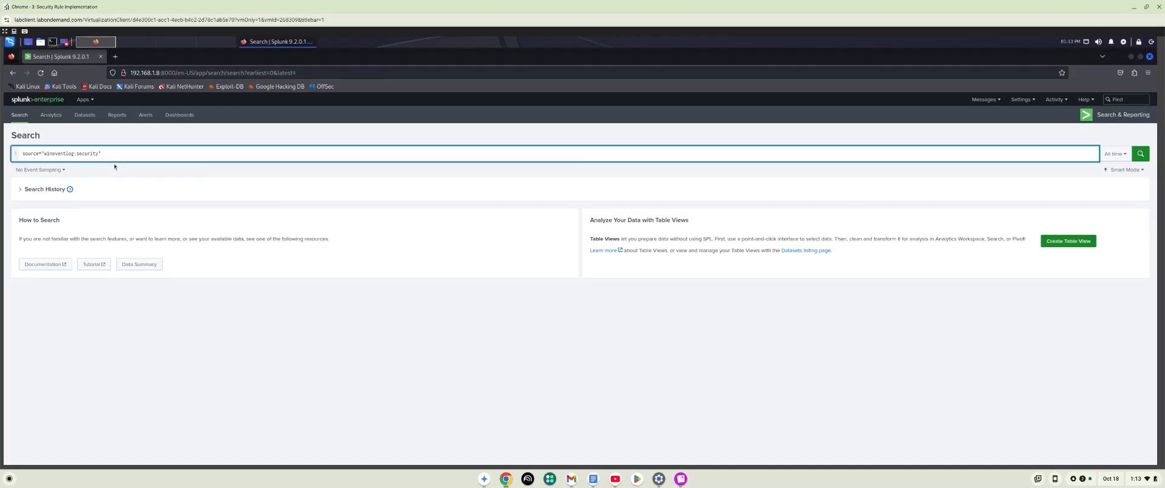
pyautogui.click(1140, 154)
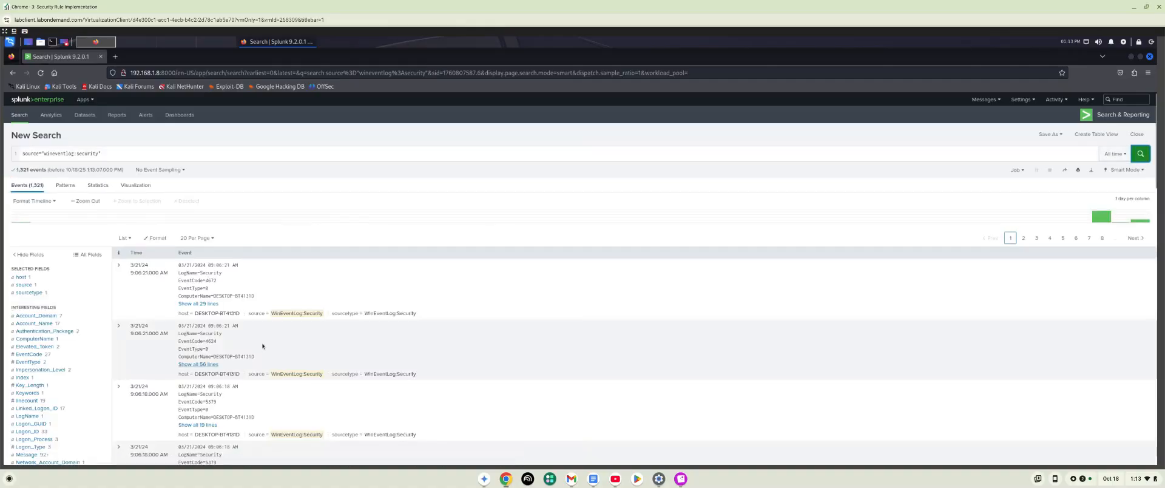
# - Narrow the security log search to events whose Process_Name is C:\Windows\explorer.exe
pyautogui.scroll(-3, 342, 325)
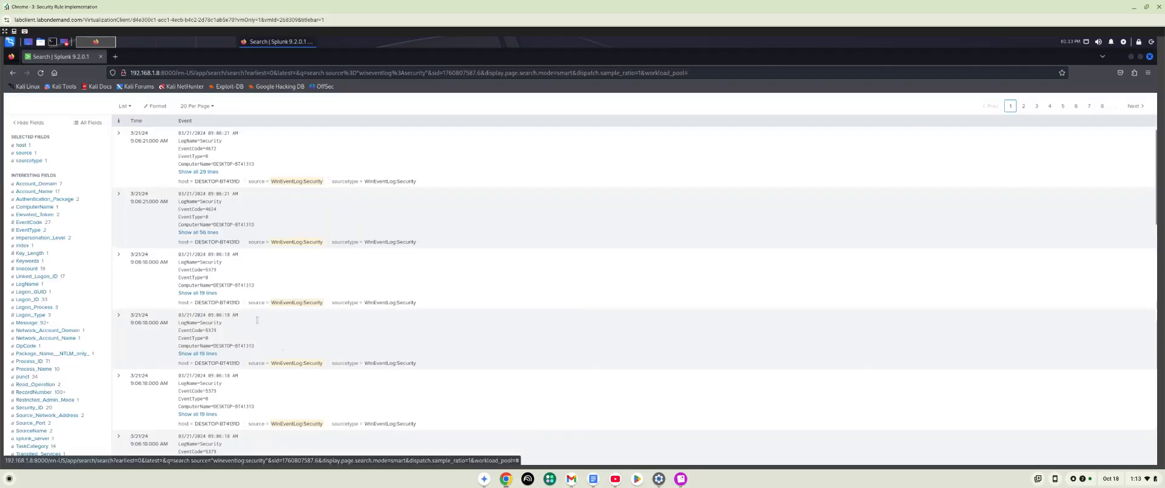
pyautogui.scroll(3, 257, 320)
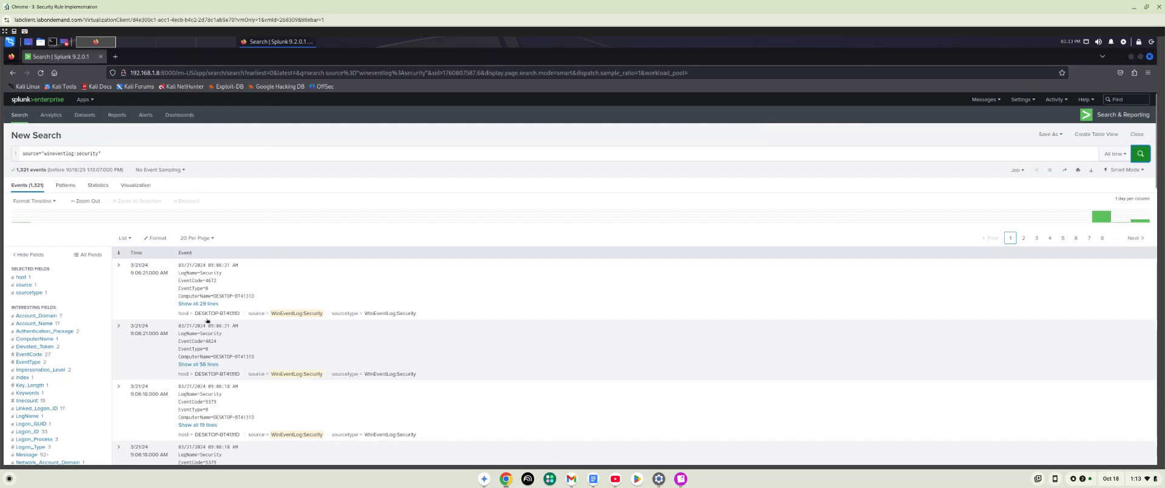
pyautogui.scroll(-1, 204, 313)
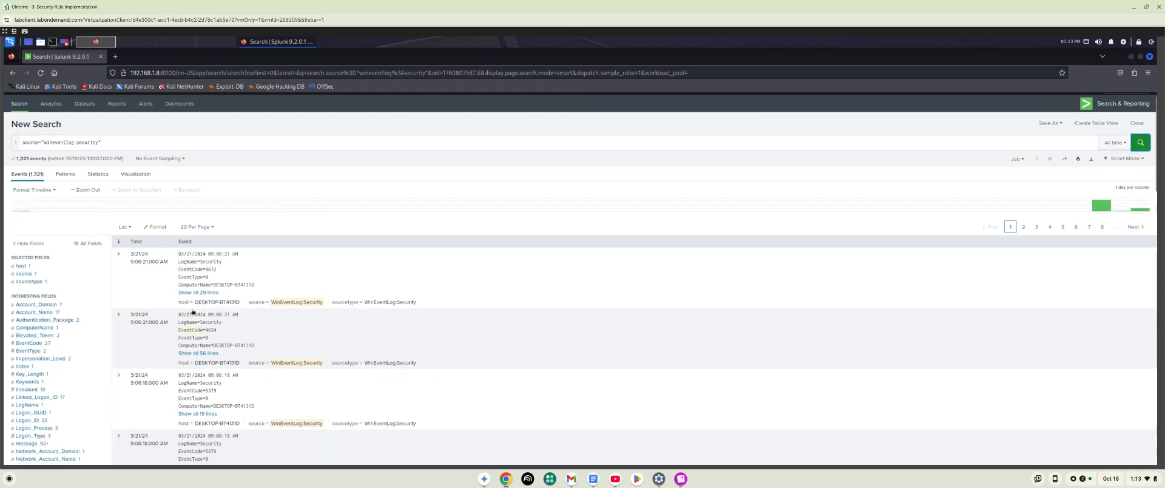
pyautogui.scroll(-1, 193, 311)
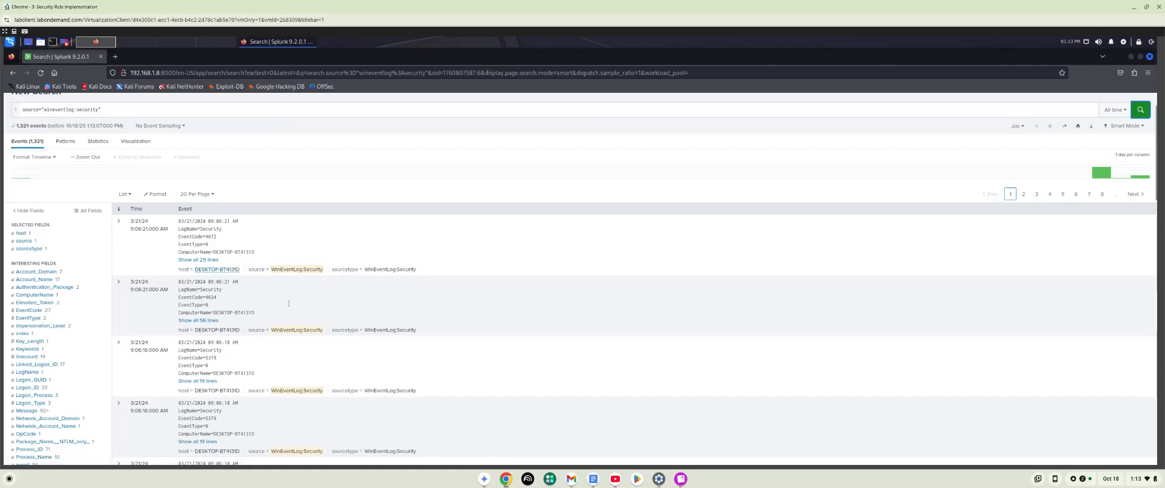
pyautogui.scroll(2, 210, 281)
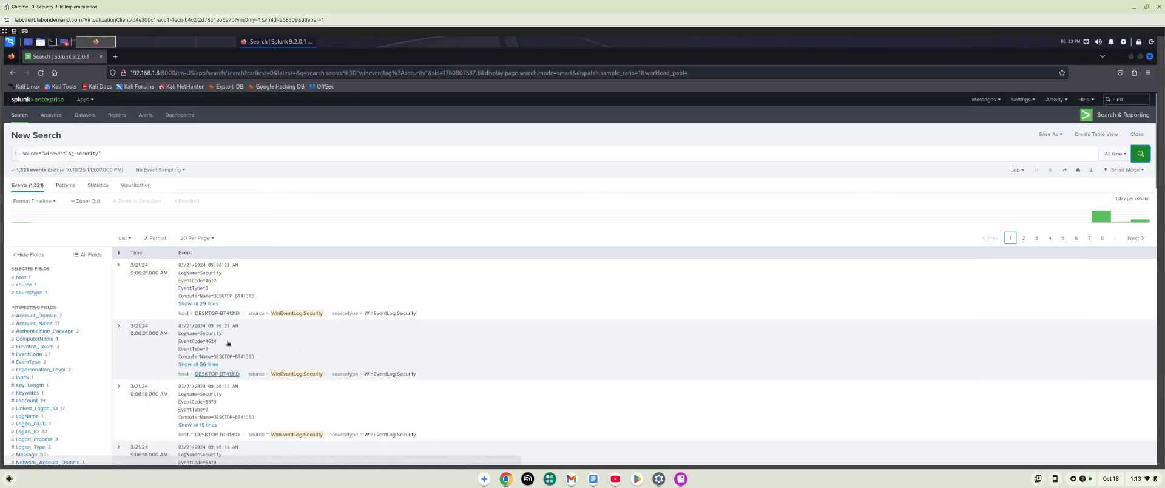
pyautogui.scroll(-2, 256, 320)
pyautogui.scroll(-5, 256, 319)
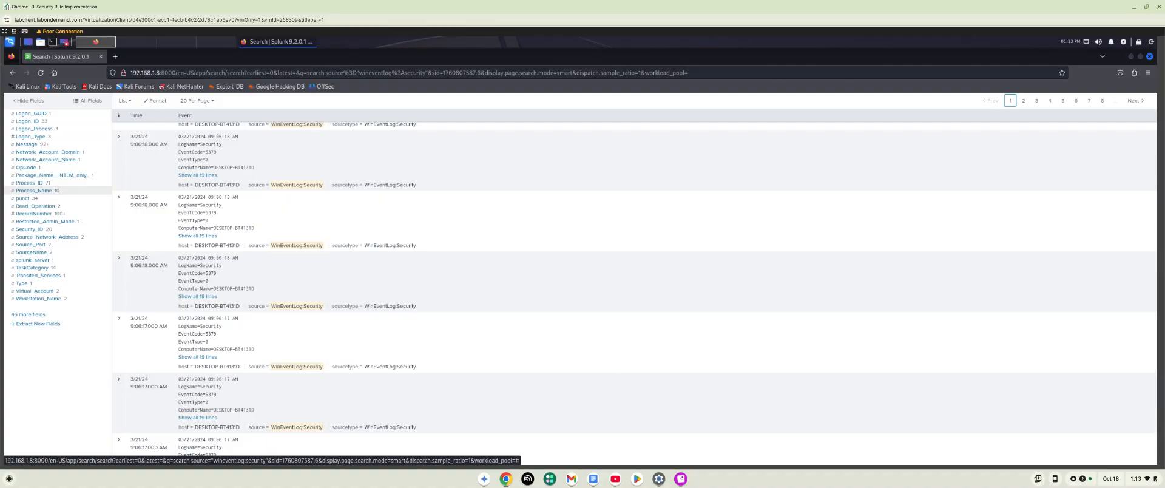
pyautogui.click(46, 191)
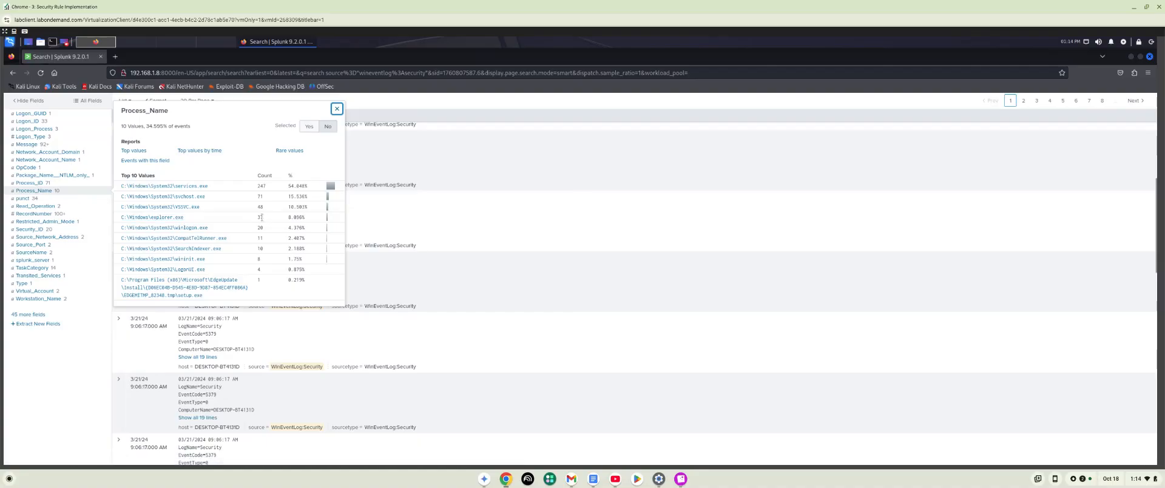
pyautogui.click(172, 220)
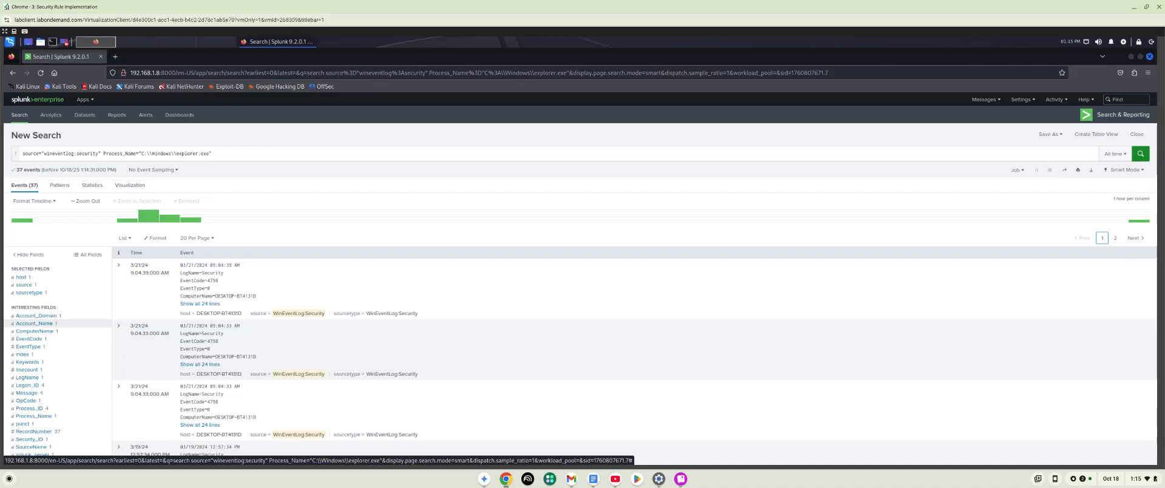
# - Narrow the explorer.exe events further to Account_Name LabUser and EventCode 4798
pyautogui.click(35, 323)
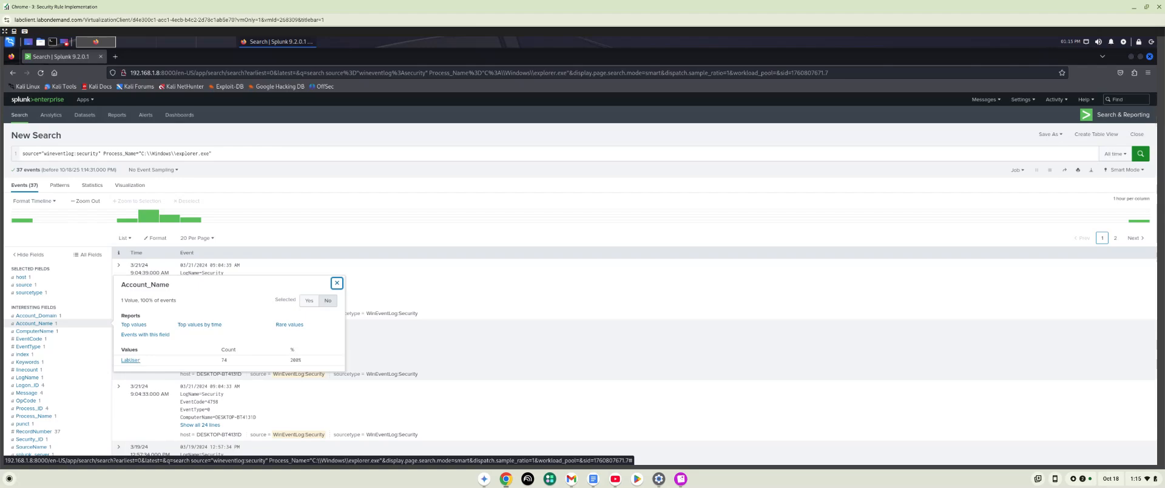
pyautogui.click(130, 359)
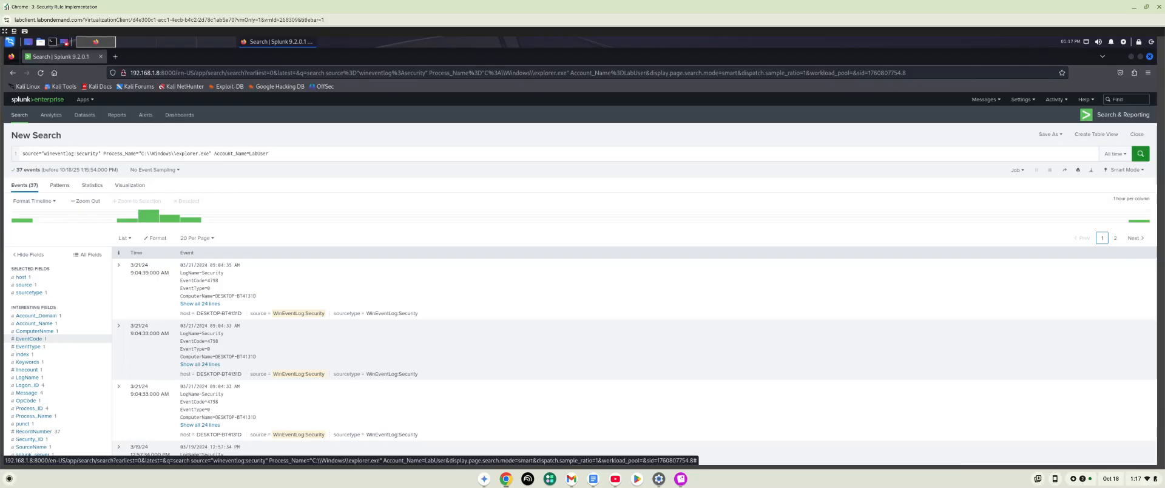
pyautogui.click(29, 339)
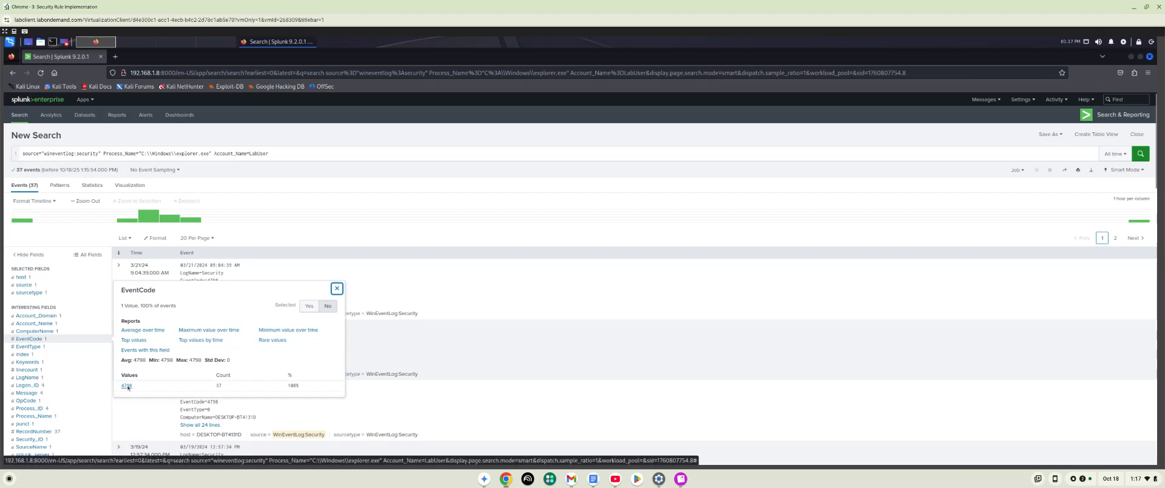
pyautogui.moveTo(127, 387); pyautogui.dragTo(214, 386)
pyautogui.click(130, 386)
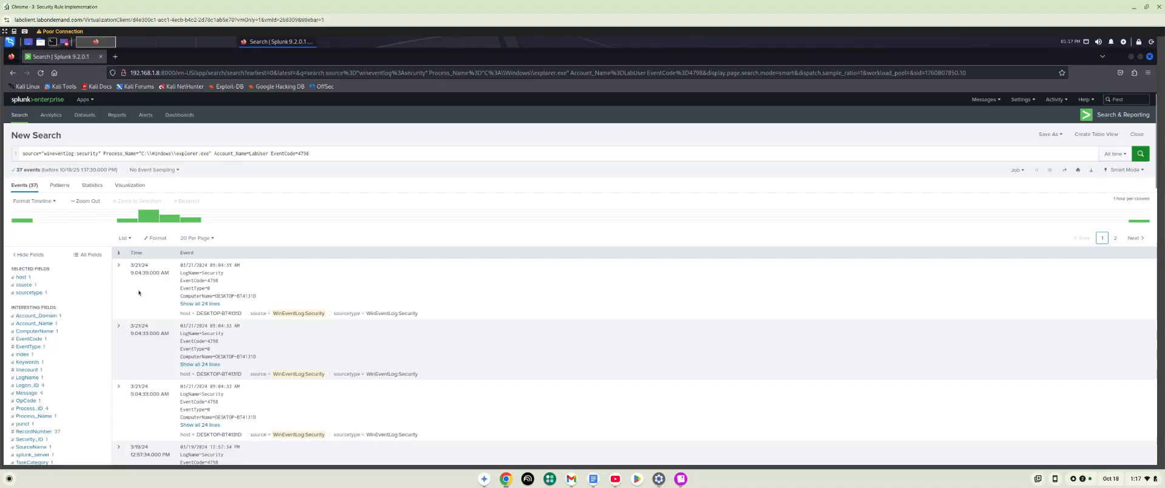
# - Expand the first event in the filtered results and examine its field values, including the message, account and process details
pyautogui.click(119, 266)
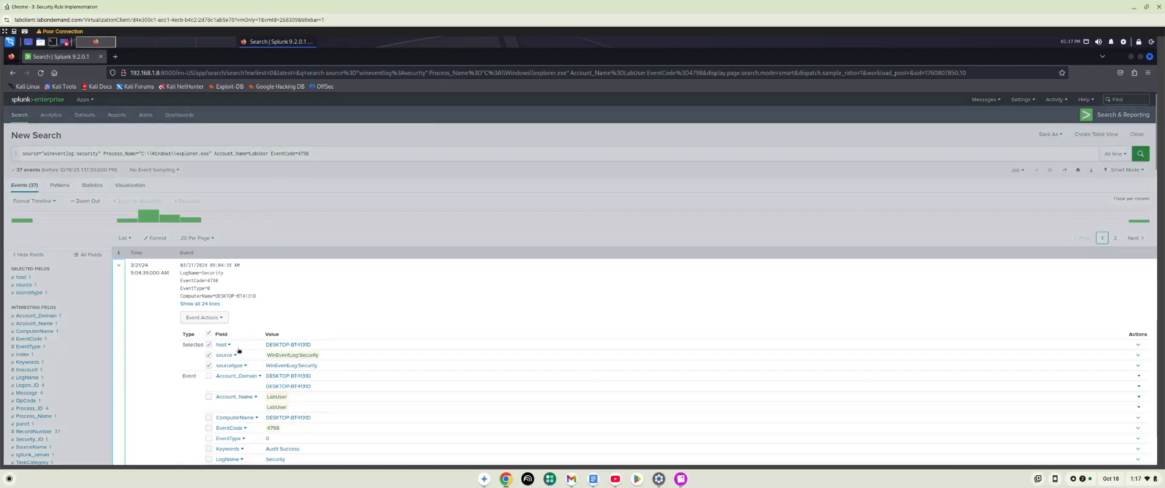
pyautogui.scroll(-3, 238, 350)
pyautogui.scroll(-1, 241, 340)
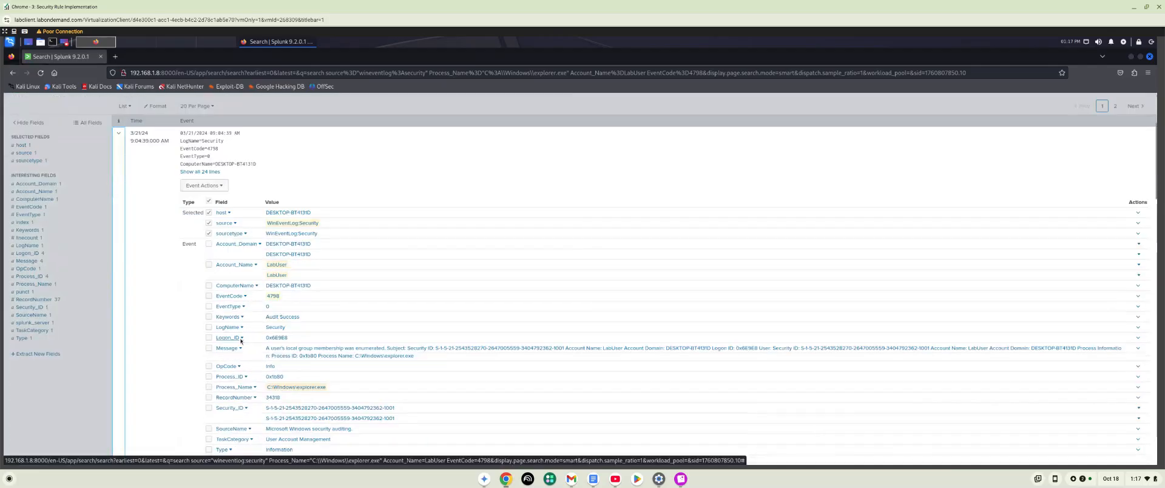
pyautogui.scroll(-1, 241, 340)
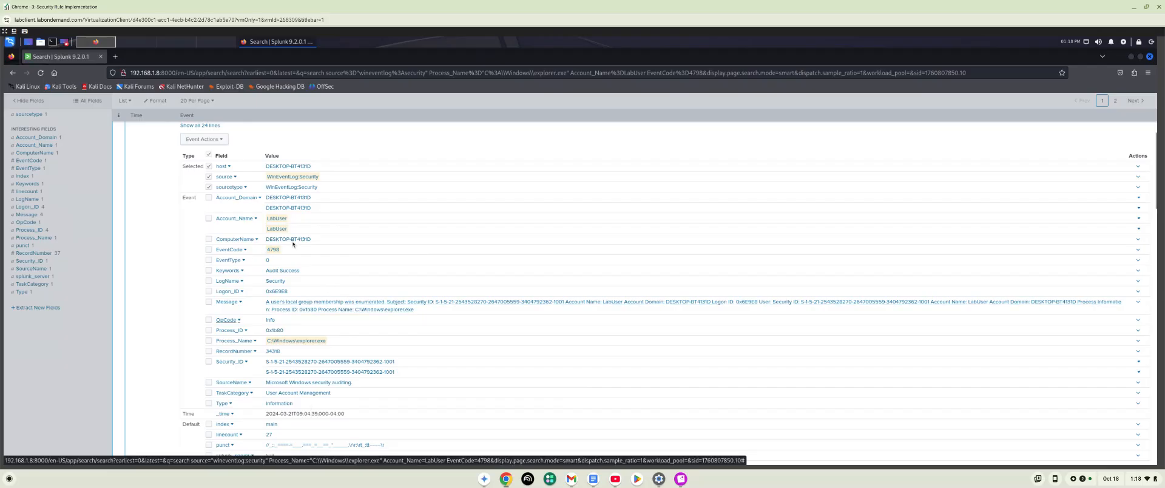
pyautogui.scroll(1, 371, 297)
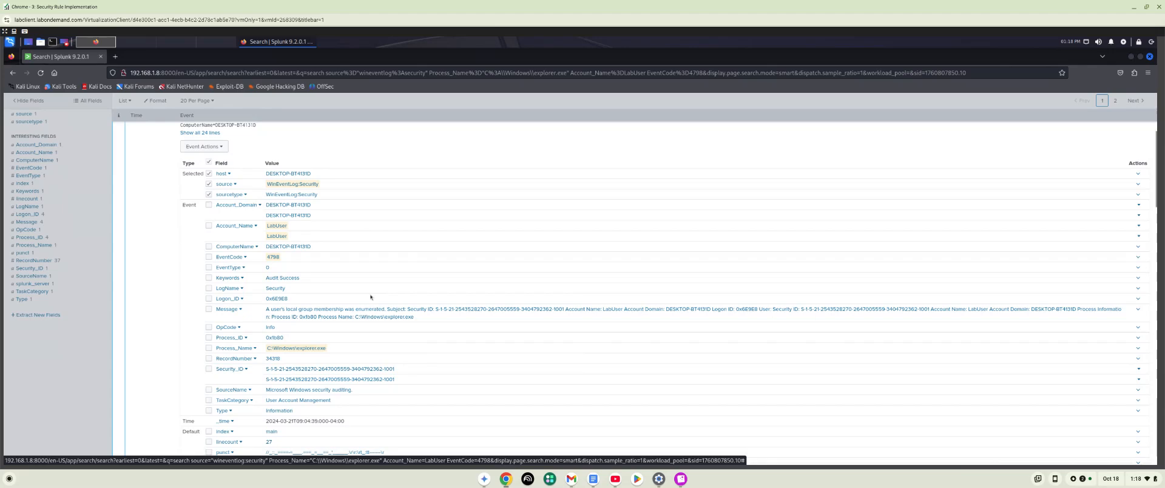
pyautogui.scroll(1, 371, 297)
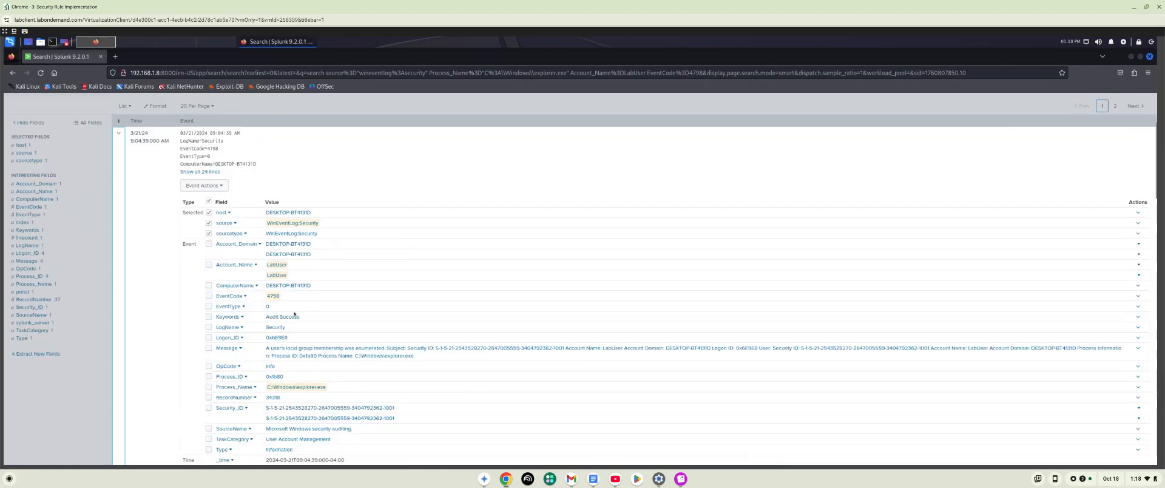